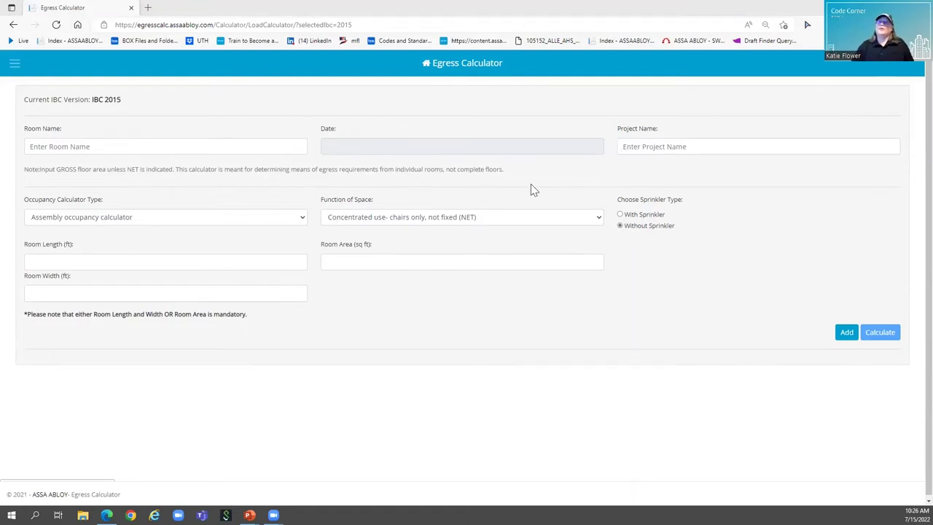
Choose the Assembly occupancy calculator with 'Concentrated use- chairs only' and With Sprinkler
{"action": "left_click", "coordinate": [107, 222]}
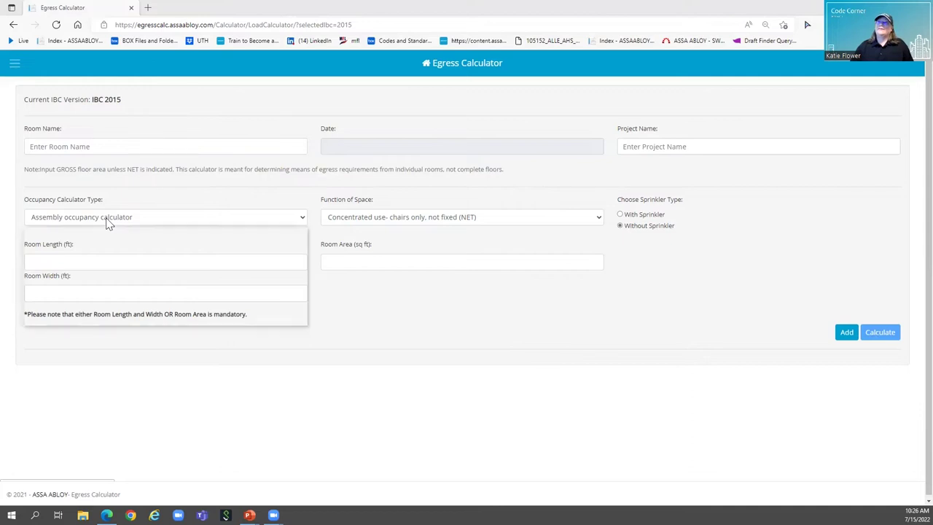
{"action": "left_click", "coordinate": [107, 220]}
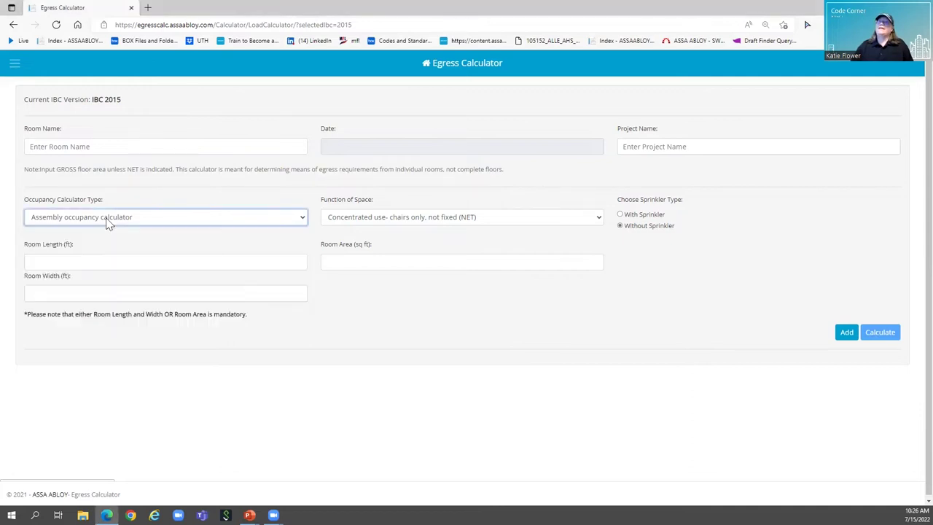
{"action": "left_click", "coordinate": [430, 218]}
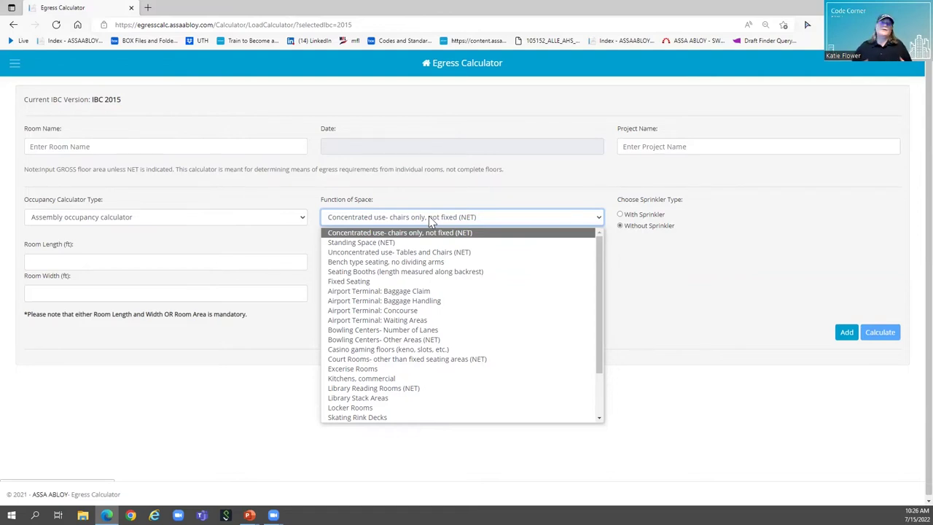
{"action": "left_click", "coordinate": [425, 222]}
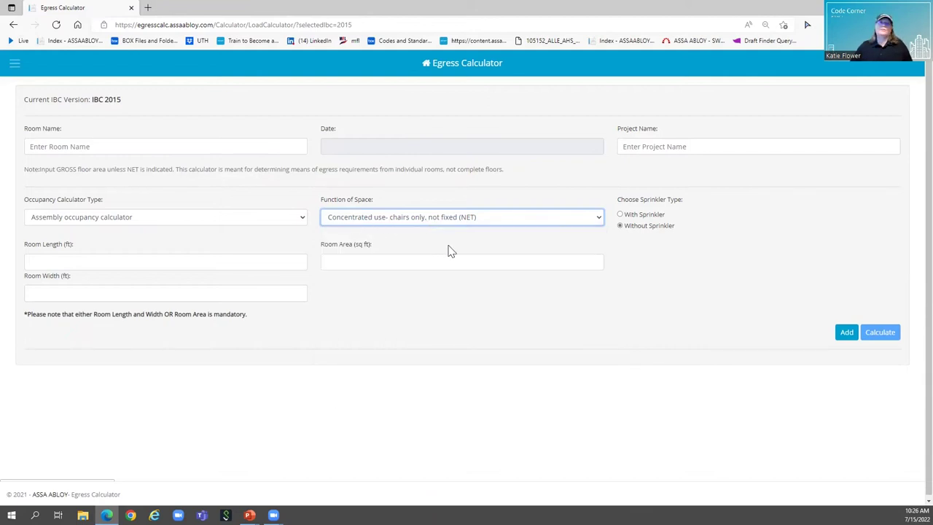
{"action": "left_click", "coordinate": [620, 214]}
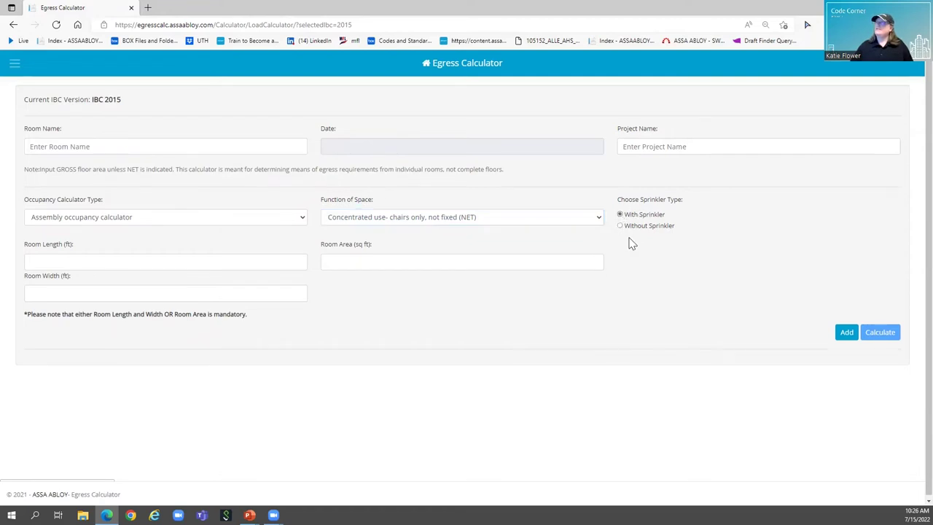
Add the first room at 26 ft length by 42 ft width
{"action": "left_click", "coordinate": [99, 261]}
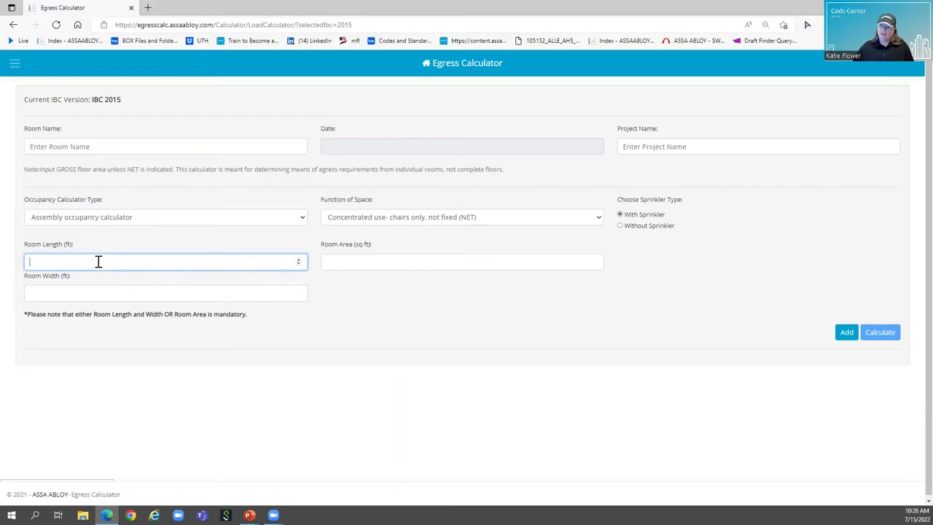
{"action": "type", "text": "26"}
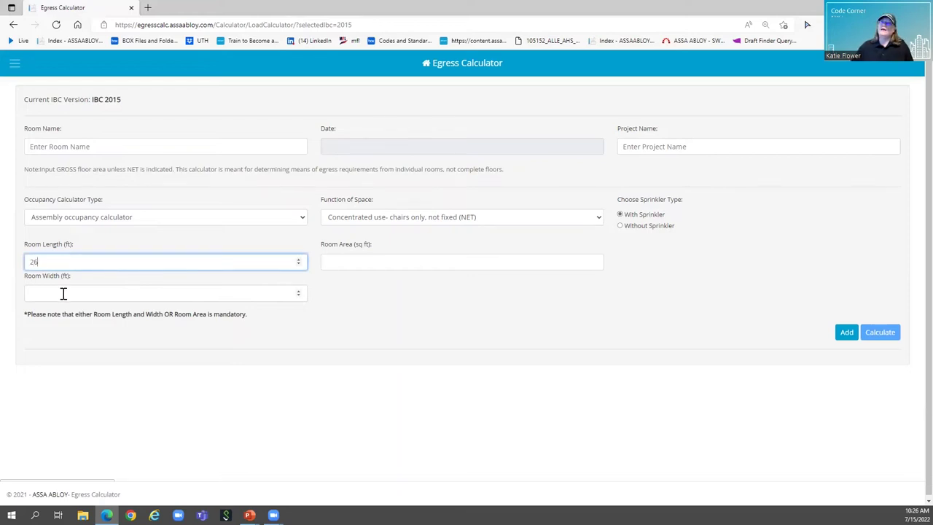
{"action": "left_click", "coordinate": [63, 292]}
{"action": "type", "text": "42"}
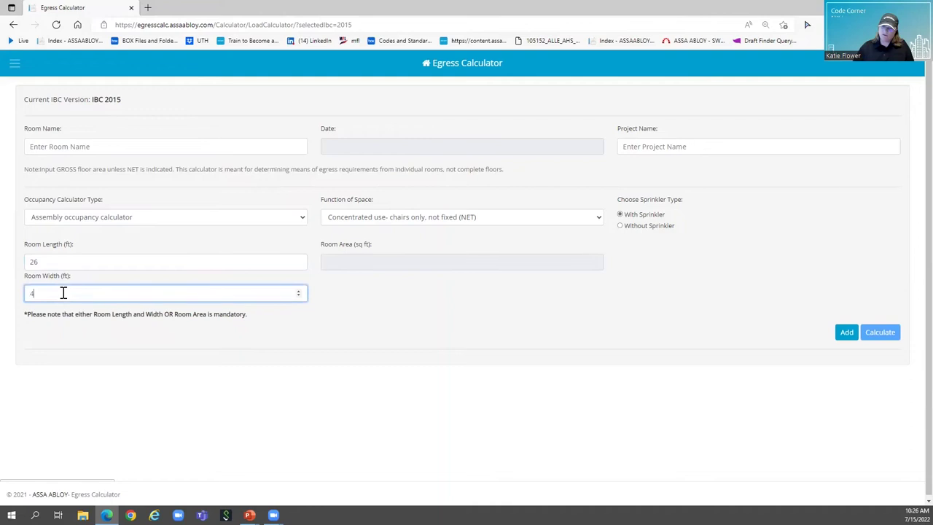
{"action": "left_click", "coordinate": [848, 334]}
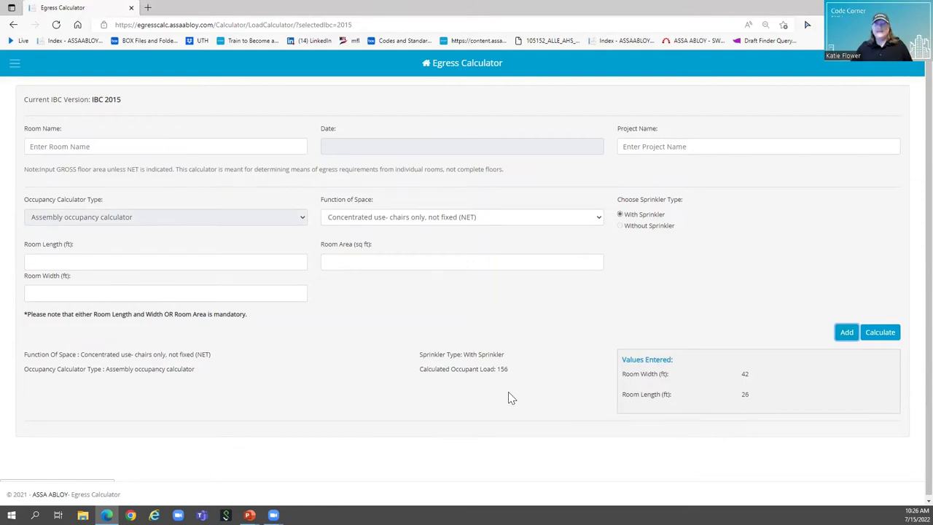
Add the second room at 32 ft length by 42 ft width
{"action": "left_click", "coordinate": [99, 265]}
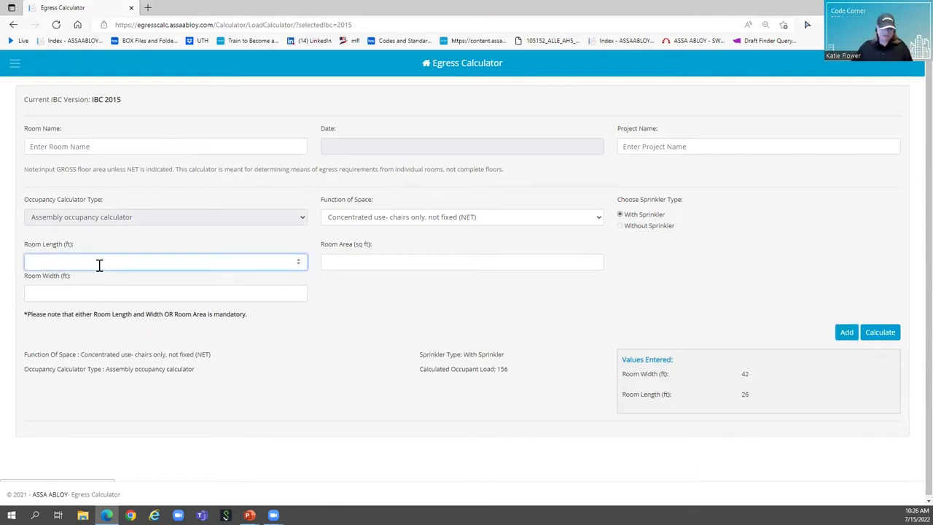
{"action": "type", "text": "32"}
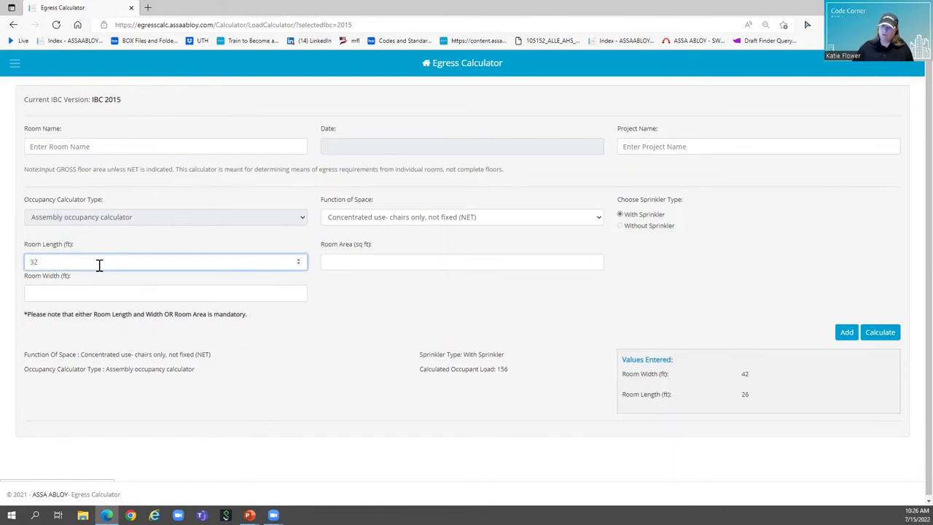
{"action": "left_click", "coordinate": [102, 294]}
{"action": "type", "text": "4"}
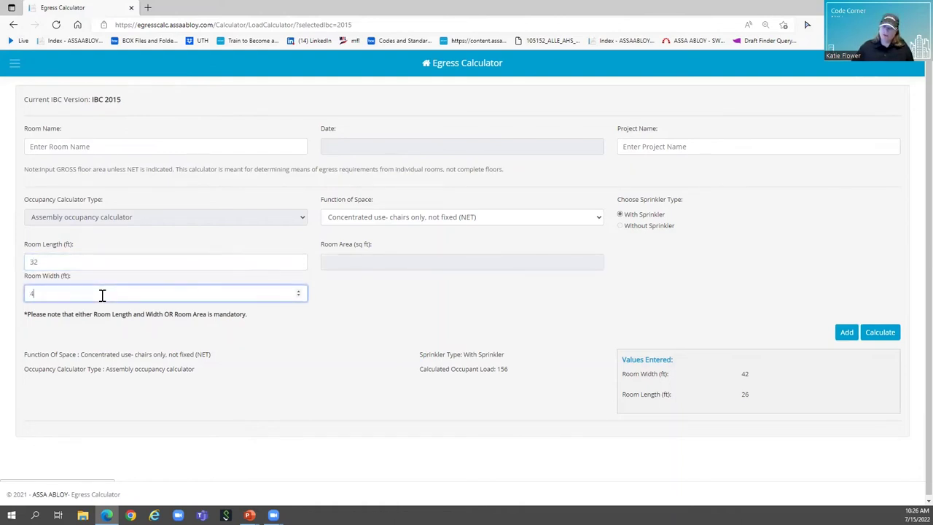
{"action": "type", "text": "2"}
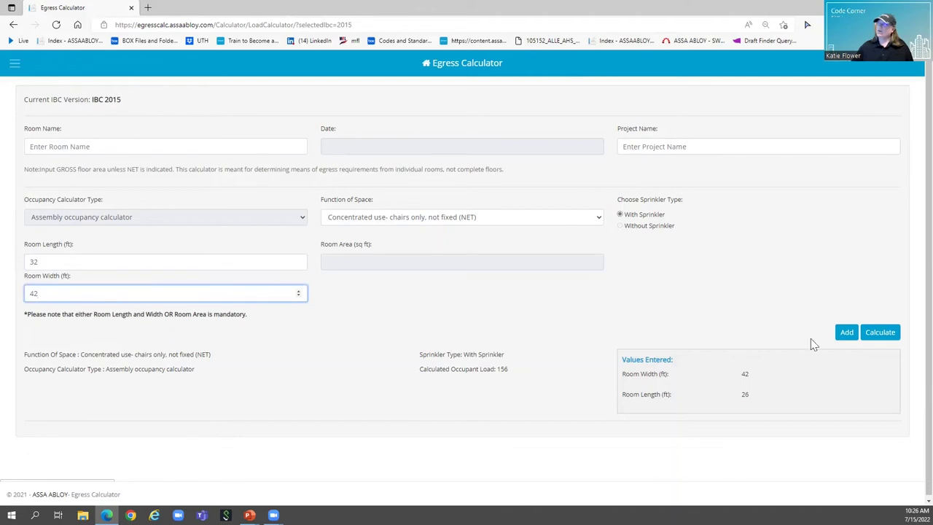
{"action": "left_click", "coordinate": [847, 334]}
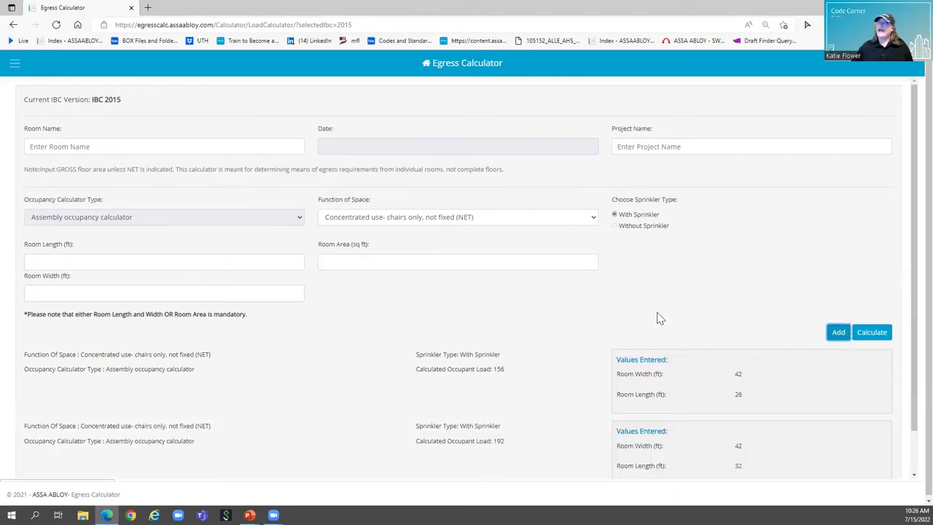
Add the third room at 27 ft length by 42 ft width
{"action": "left_click", "coordinate": [113, 264]}
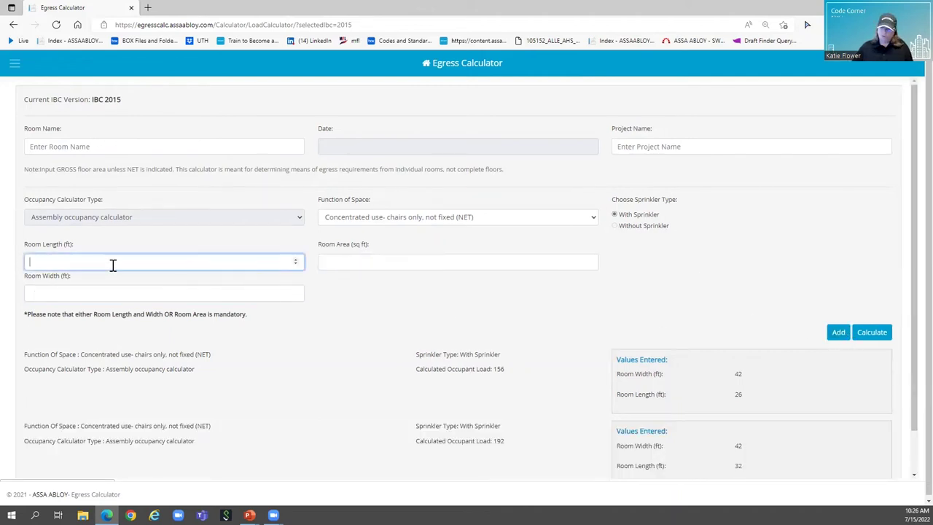
{"action": "type", "text": "27"}
{"action": "left_click", "coordinate": [109, 292]}
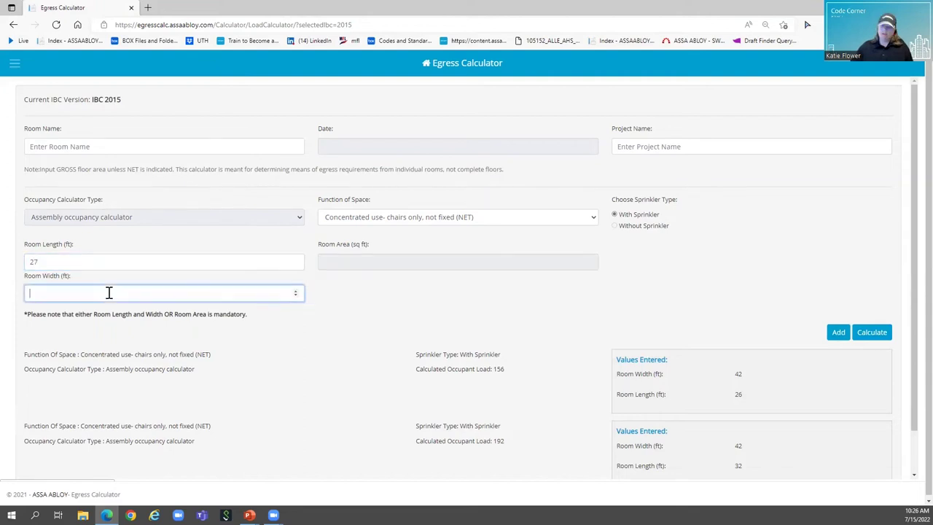
{"action": "type", "text": "42"}
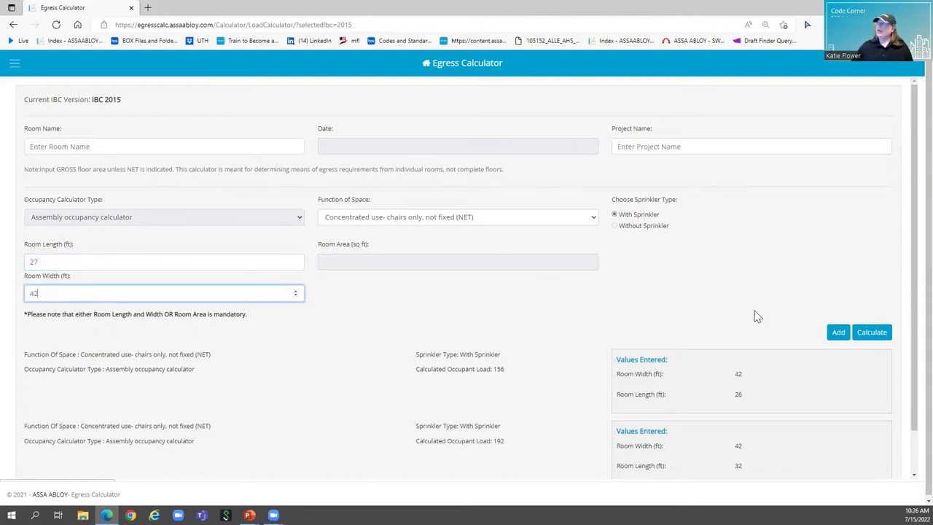
{"action": "left_click", "coordinate": [837, 334]}
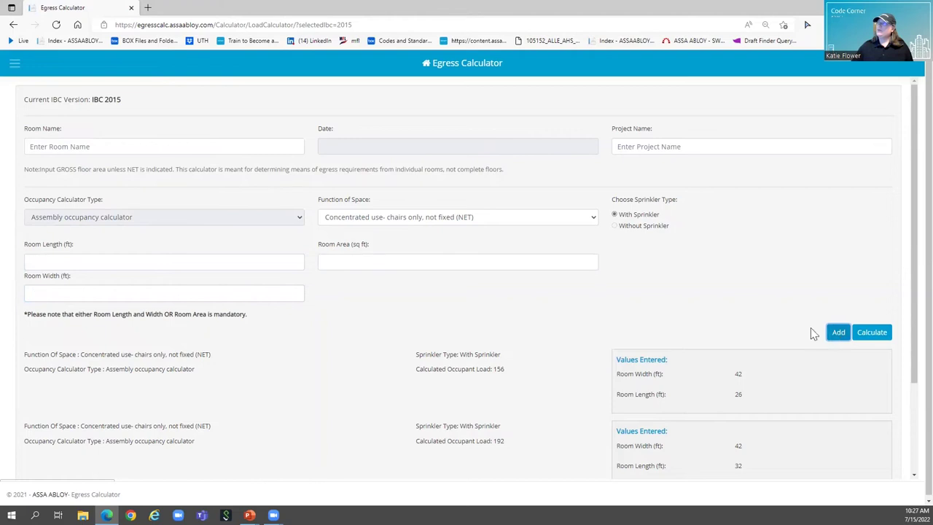
Calculate and review the results: 510 occupants, 3 exits, 76.50 in egress width
{"action": "scroll", "coordinate": [809, 328], "scroll_direction": "down", "scroll_amount": 2}
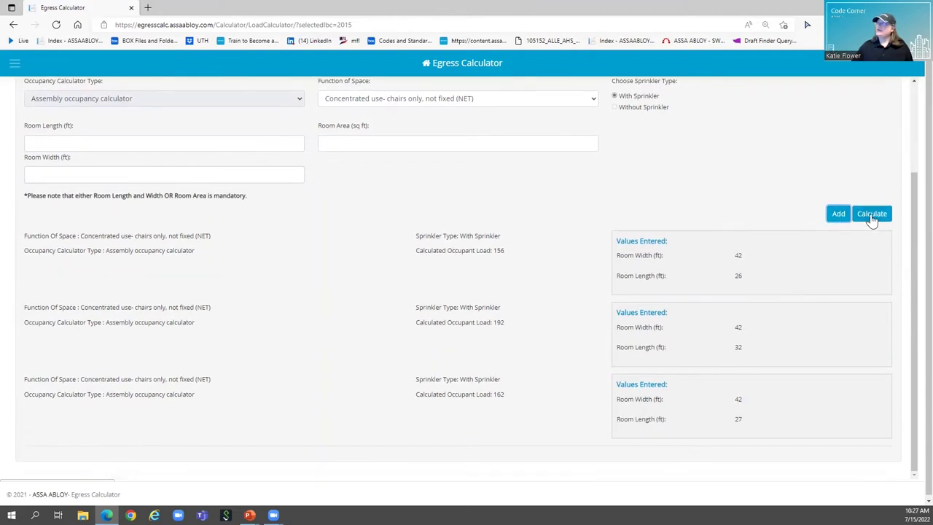
{"action": "left_click", "coordinate": [872, 215]}
{"action": "scroll", "coordinate": [709, 295], "scroll_direction": "down", "scroll_amount": 3}
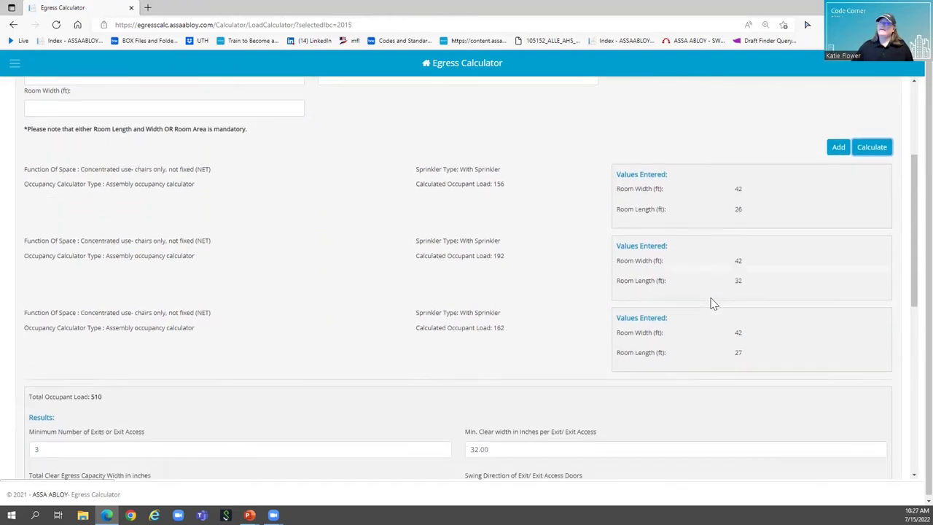
{"action": "scroll", "coordinate": [431, 331], "scroll_direction": "down", "scroll_amount": 1}
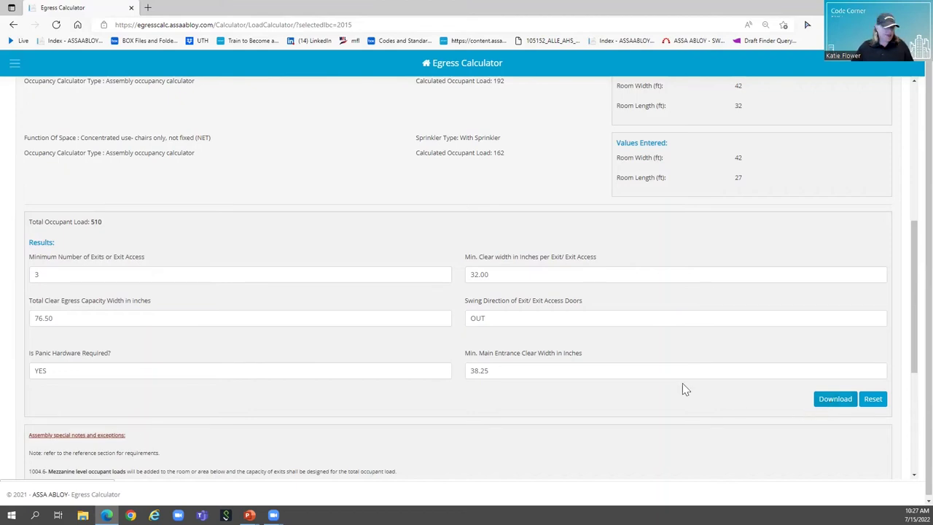
{"action": "scroll", "coordinate": [685, 386], "scroll_direction": "up", "scroll_amount": 4}
{"action": "scroll", "coordinate": [685, 384], "scroll_direction": "down", "scroll_amount": 1}
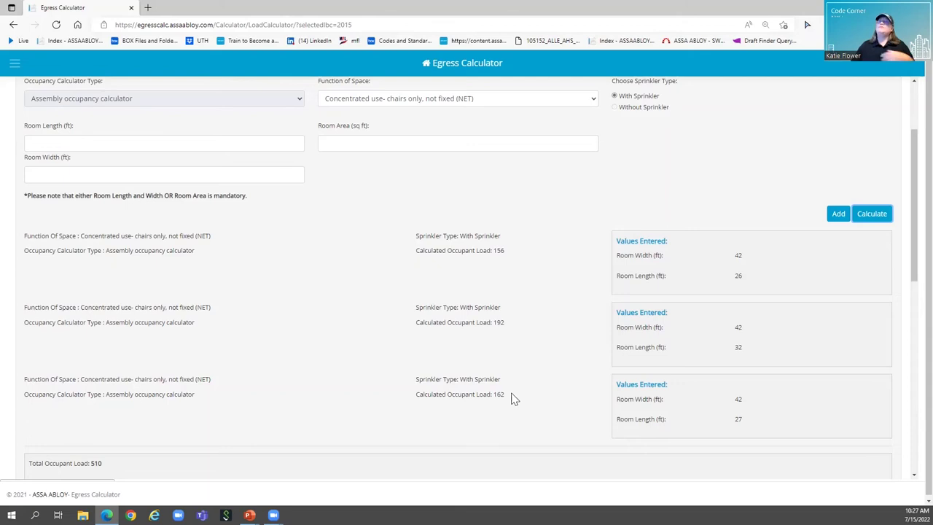
{"action": "scroll", "coordinate": [513, 398], "scroll_direction": "down", "scroll_amount": 2}
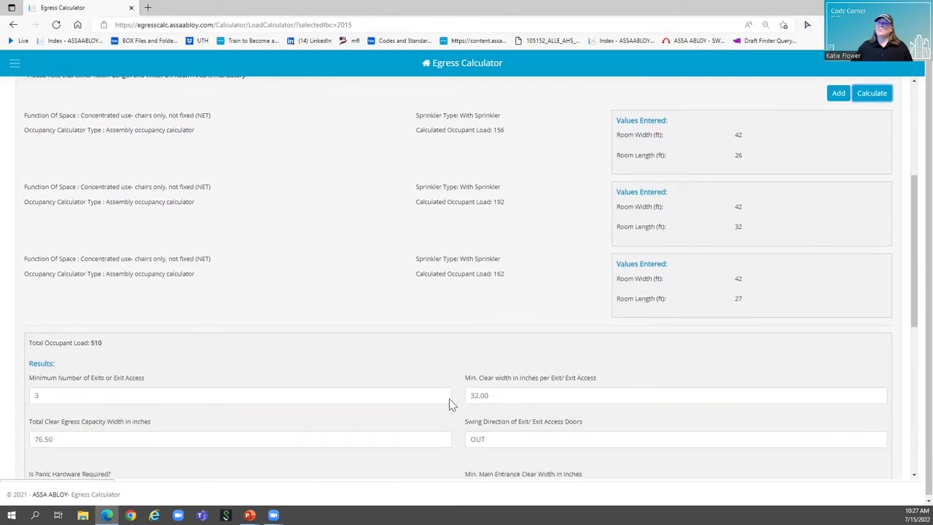
{"action": "scroll", "coordinate": [449, 398], "scroll_direction": "down", "scroll_amount": 1}
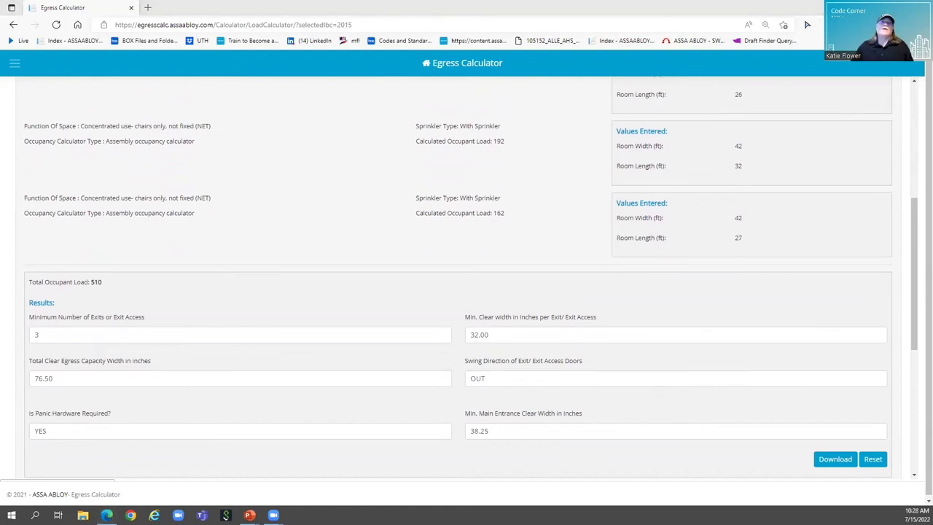
Switch back to the PowerPoint hotel floor-plan slide with the three meeting rooms
{"action": "key", "text": "alt+Tab"}
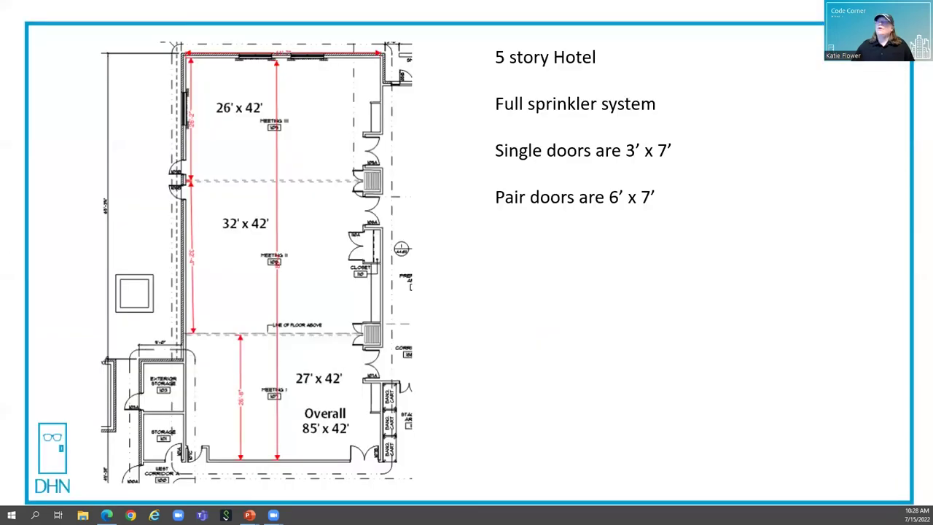